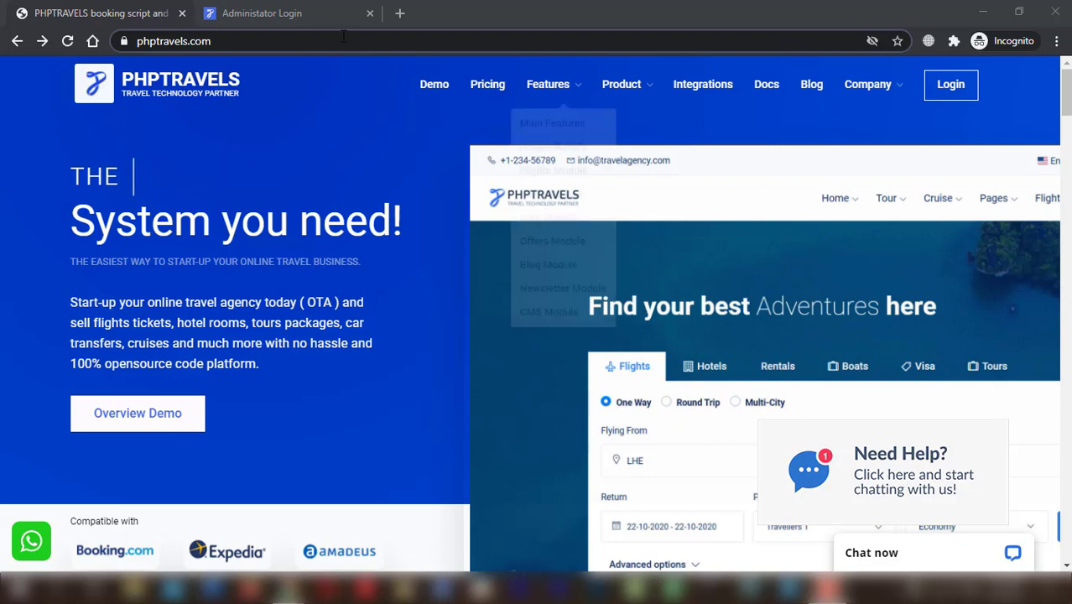
Show the Administrator Login page with admin credentials already filled in.
left_click(295, 9)
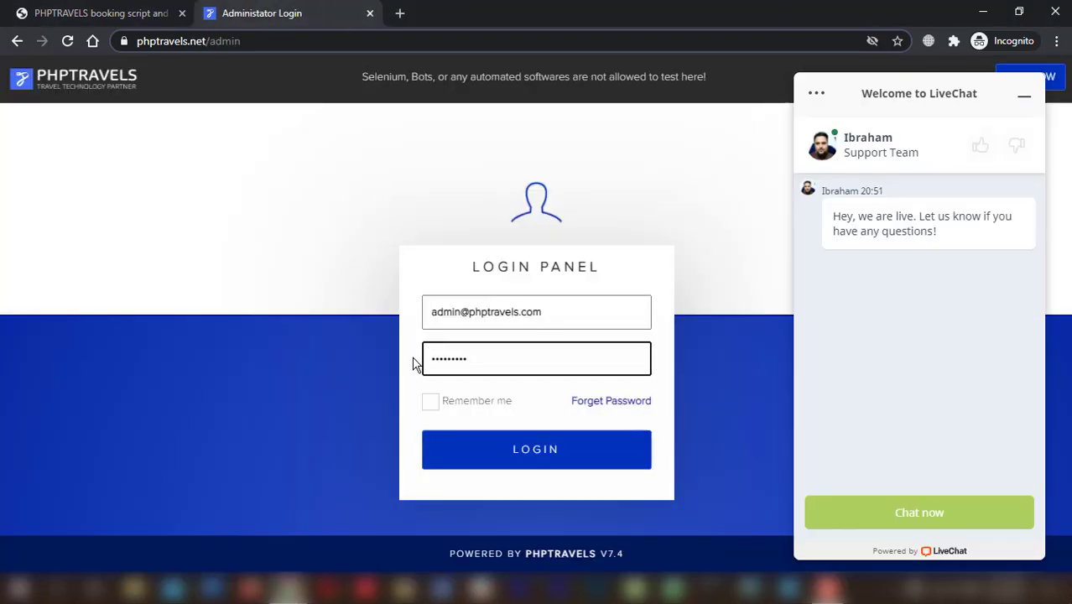
Log in as administrator and reach Widgets Management under General settings.
left_click(594, 463)
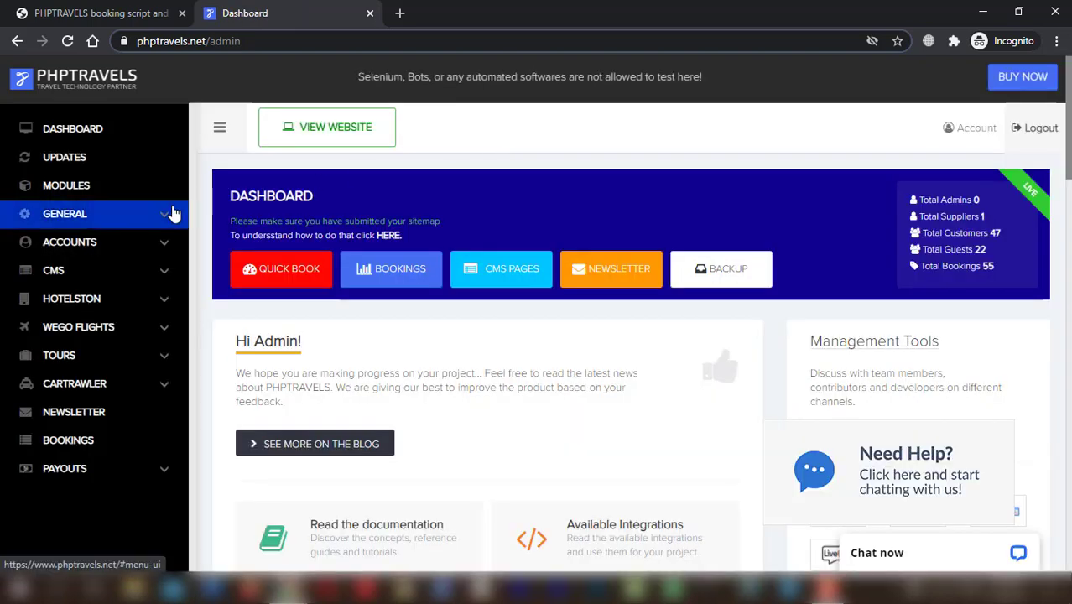
left_click(172, 214)
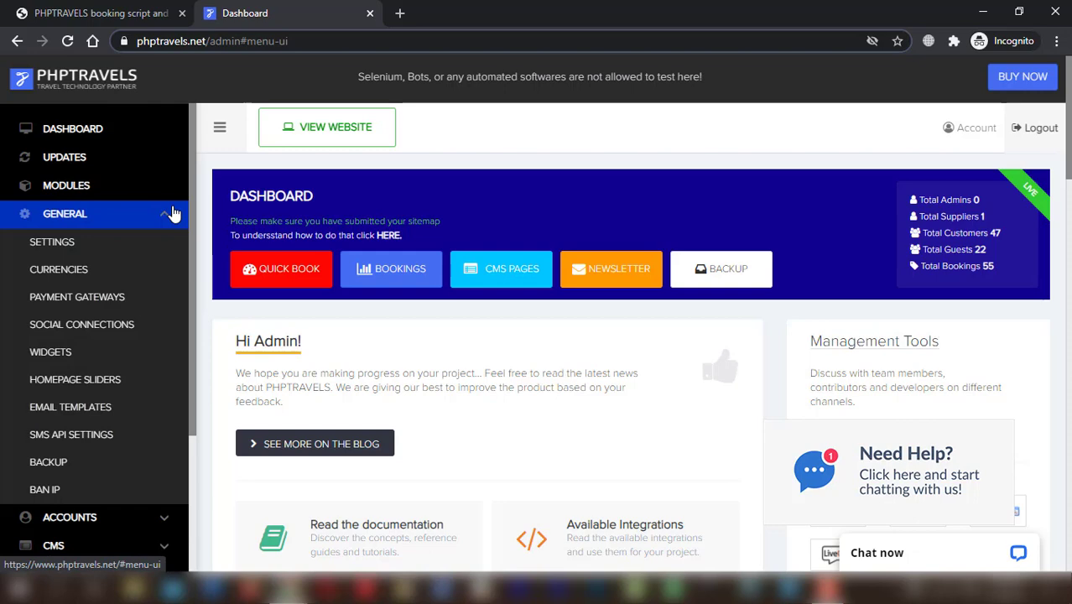
left_click(83, 361)
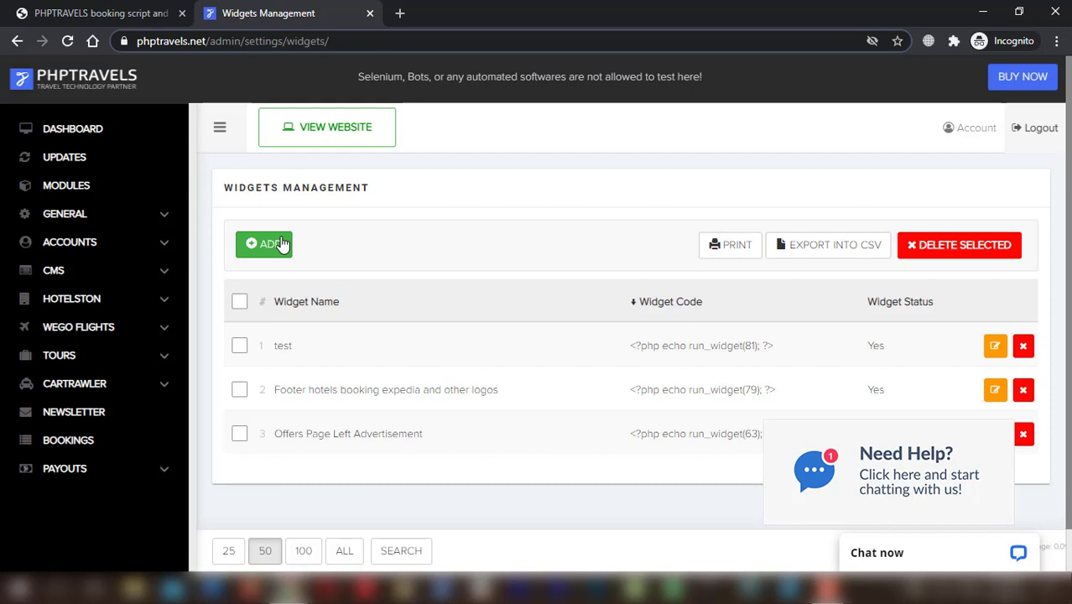
Start a new widget and fill its content with an uploaded PNG image.
left_click(282, 244)
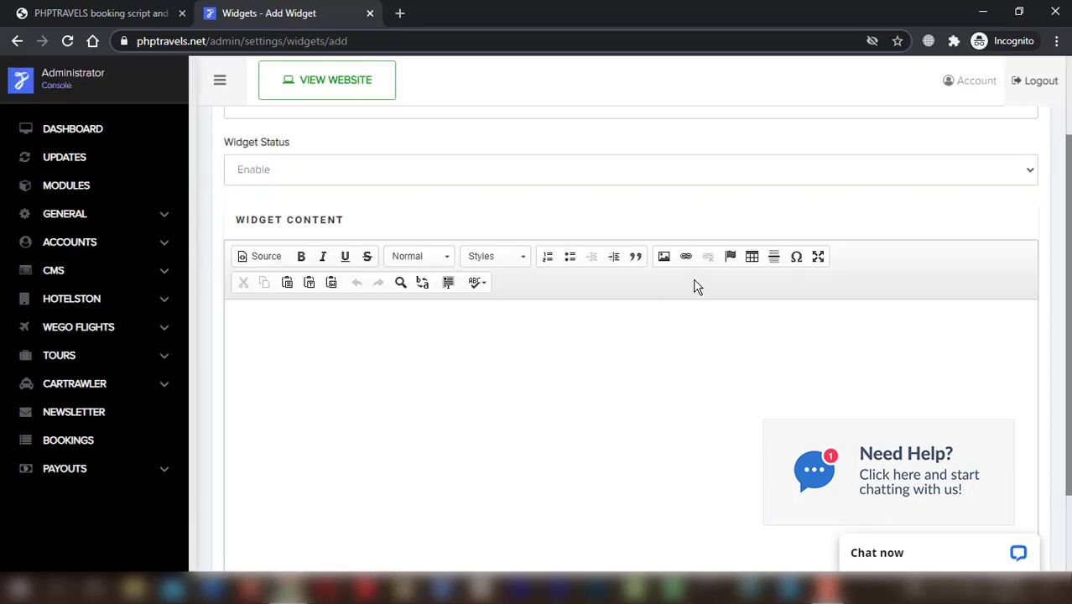
left_click(667, 262)
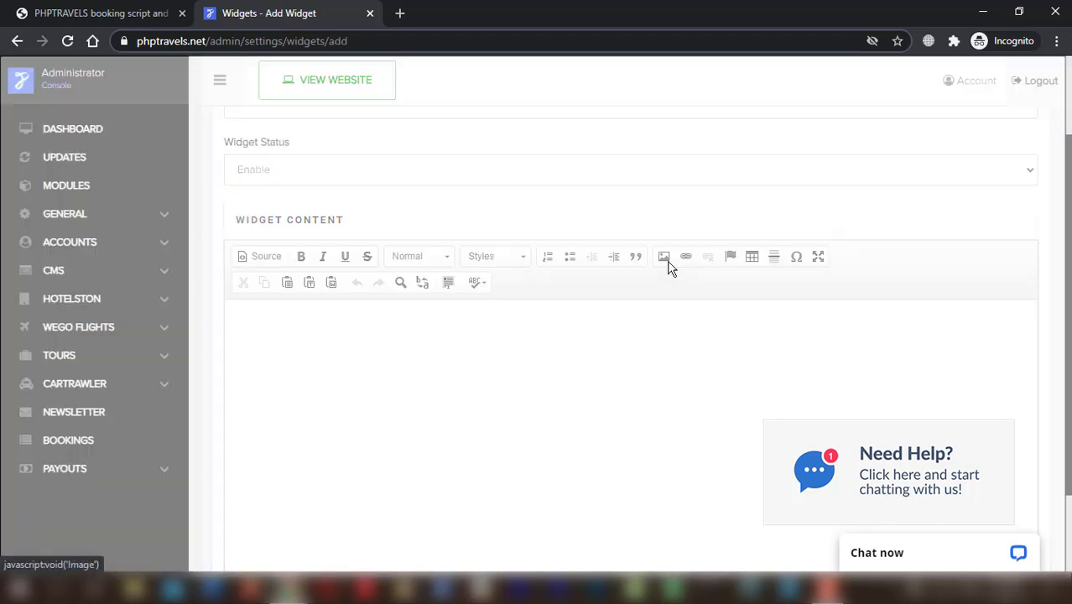
left_click(483, 160)
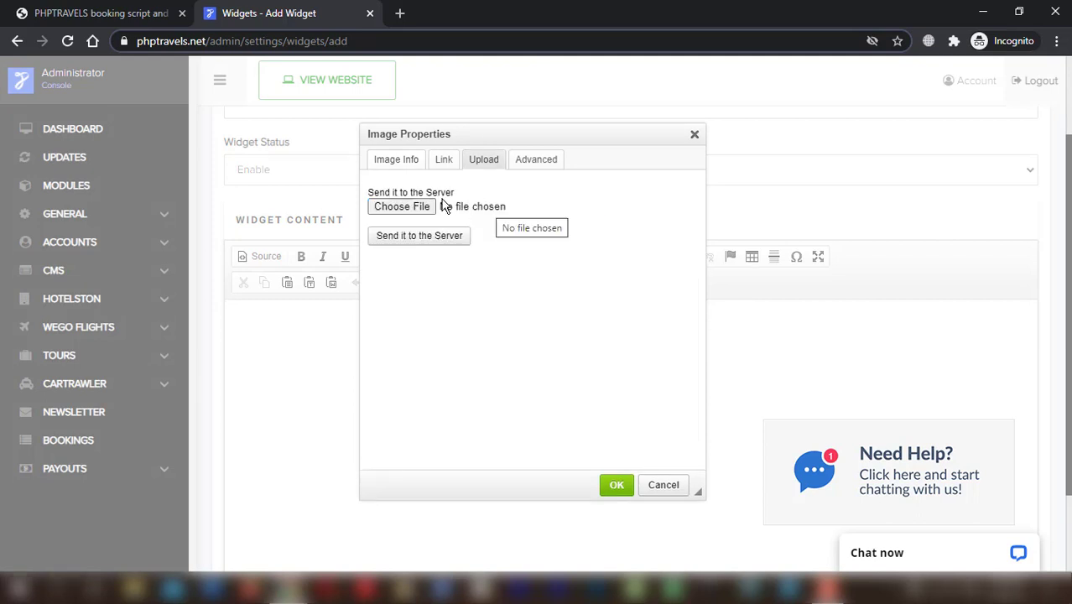
left_click(402, 207)
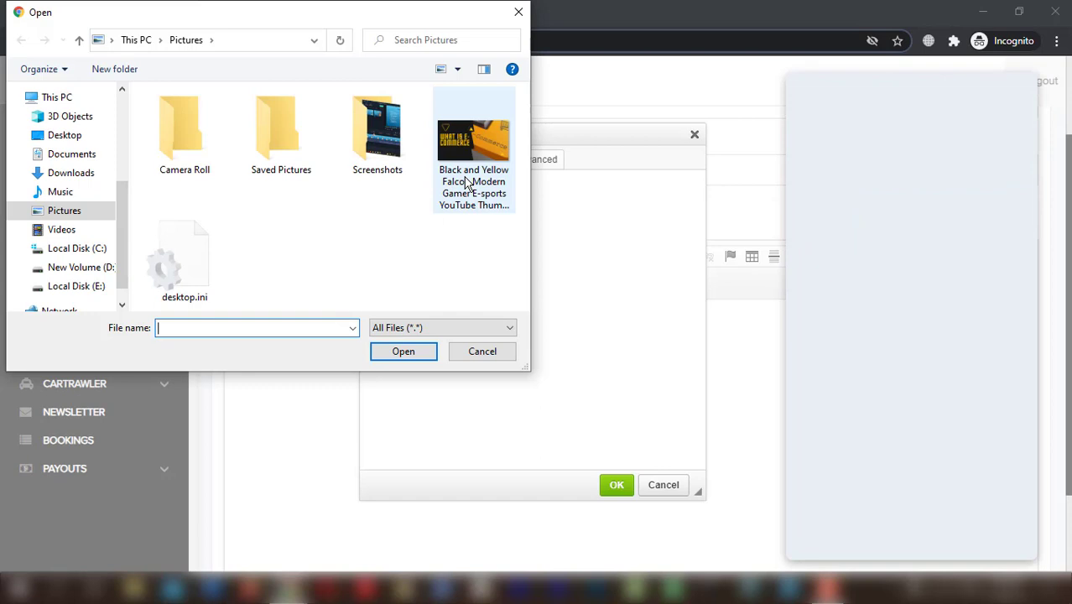
key("Escape")
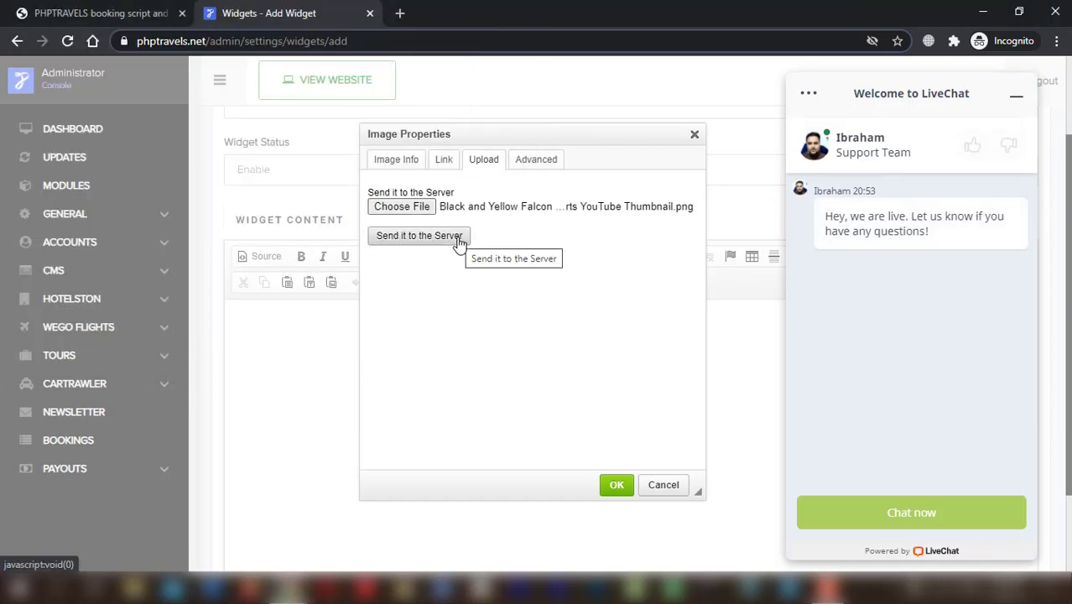
left_click(458, 242)
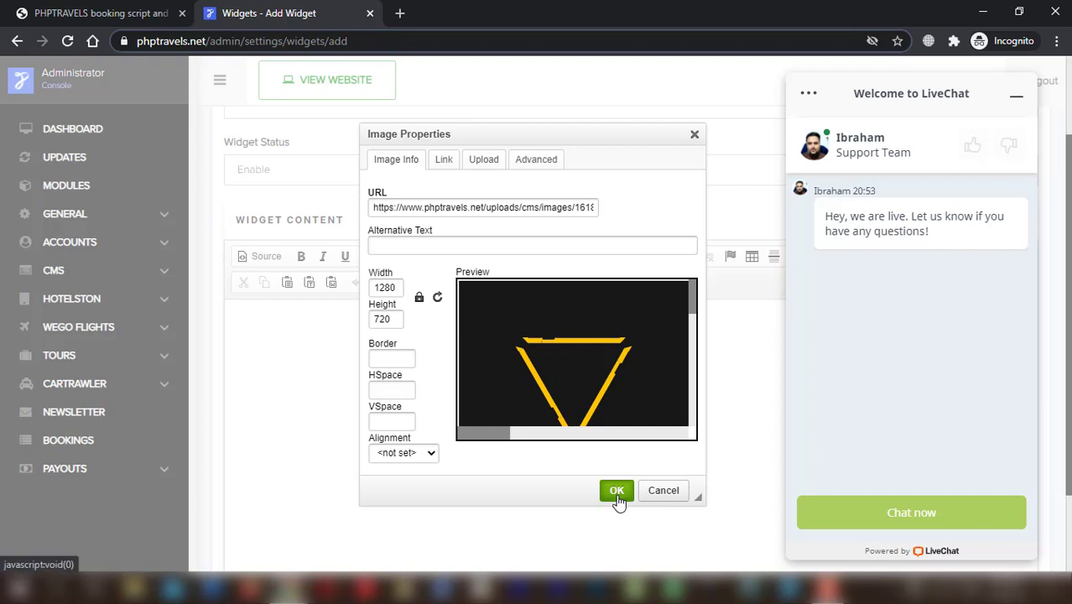
left_click(616, 491)
Name the widget 'file' and save it to the widgets list.
left_click(601, 221)
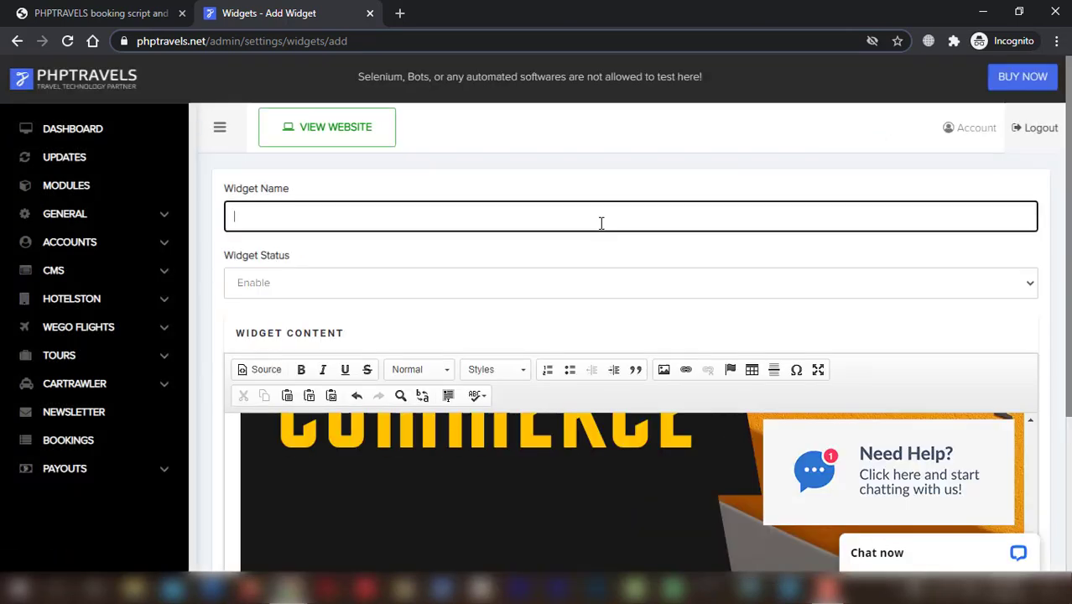
scroll(252, 537, "down", 3)
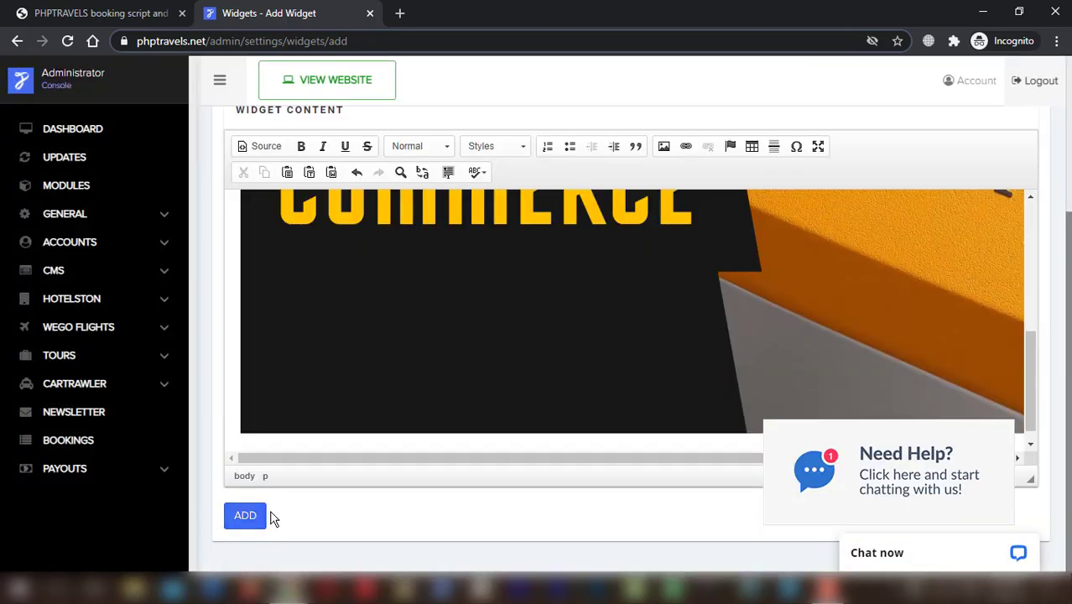
left_click(245, 522)
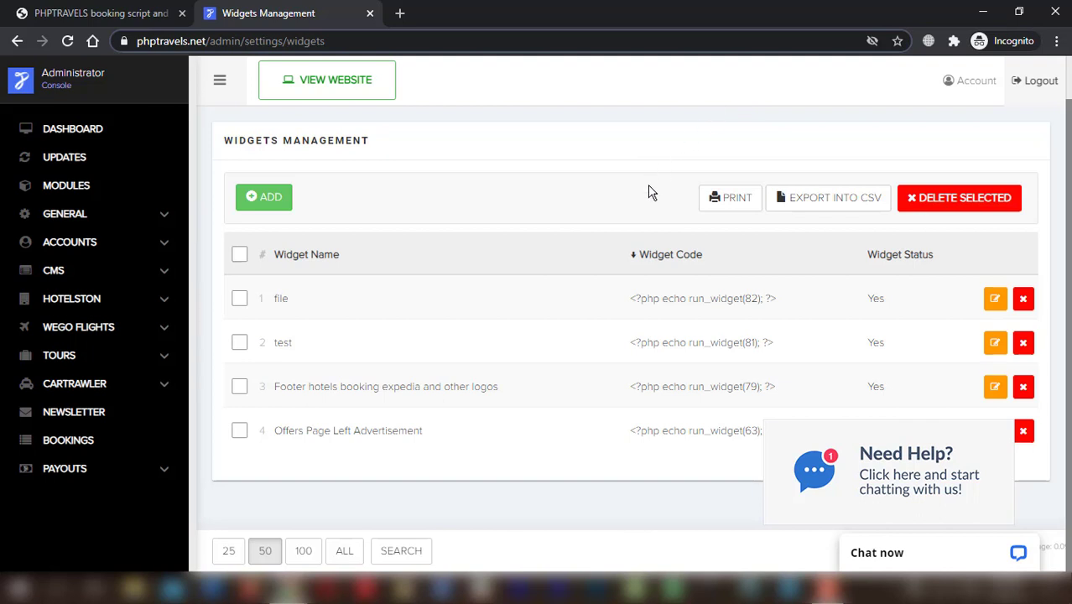
Select and copy the file widget's code <?php echo run_widget(82); ?>.
left_click_drag(631, 299, 781, 308)
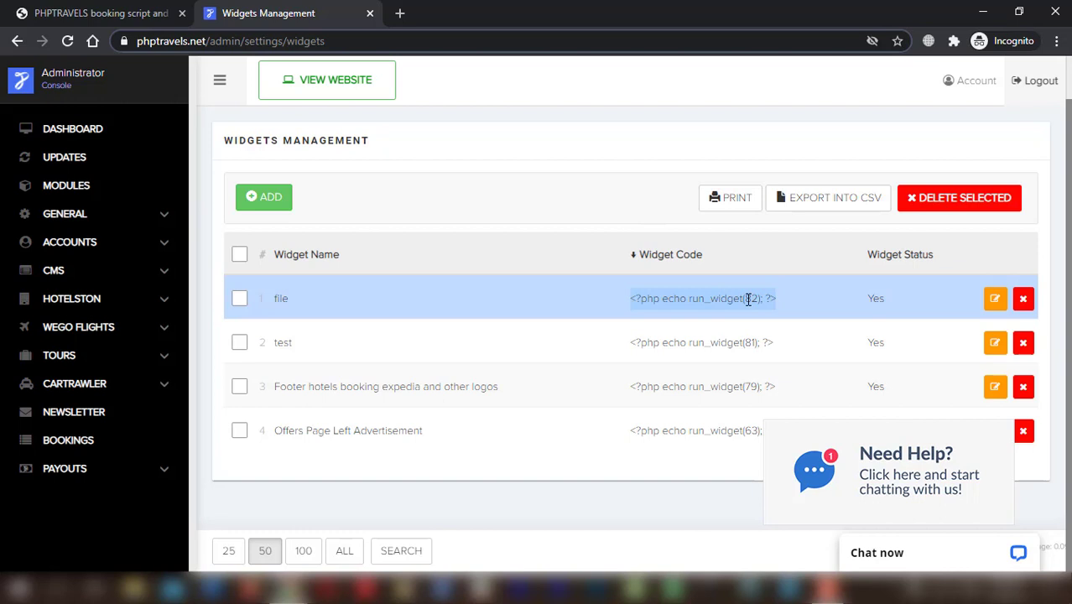
right_click(756, 300)
left_click(769, 307)
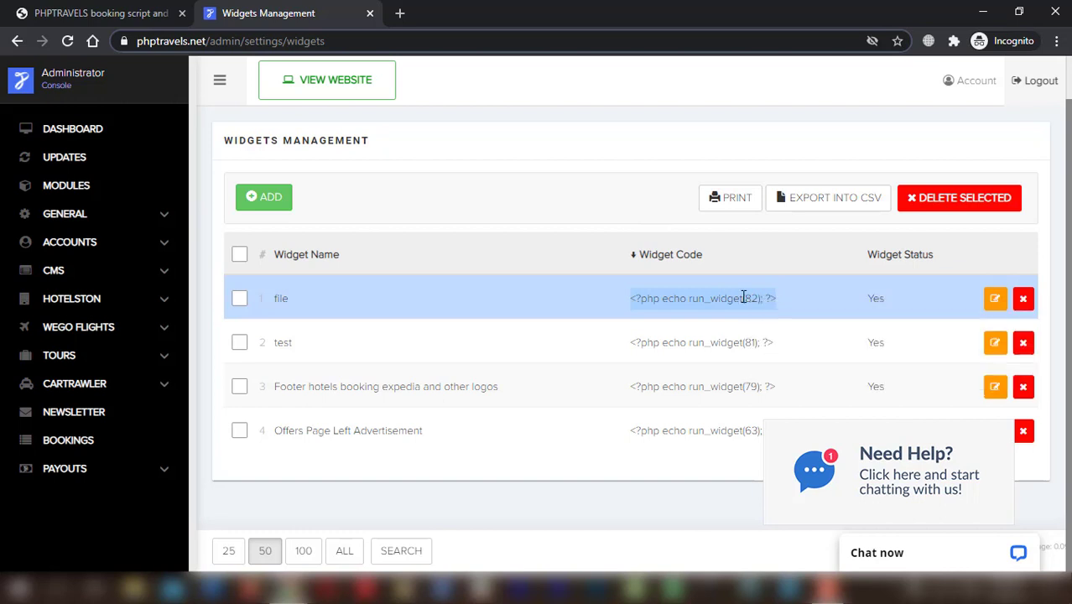